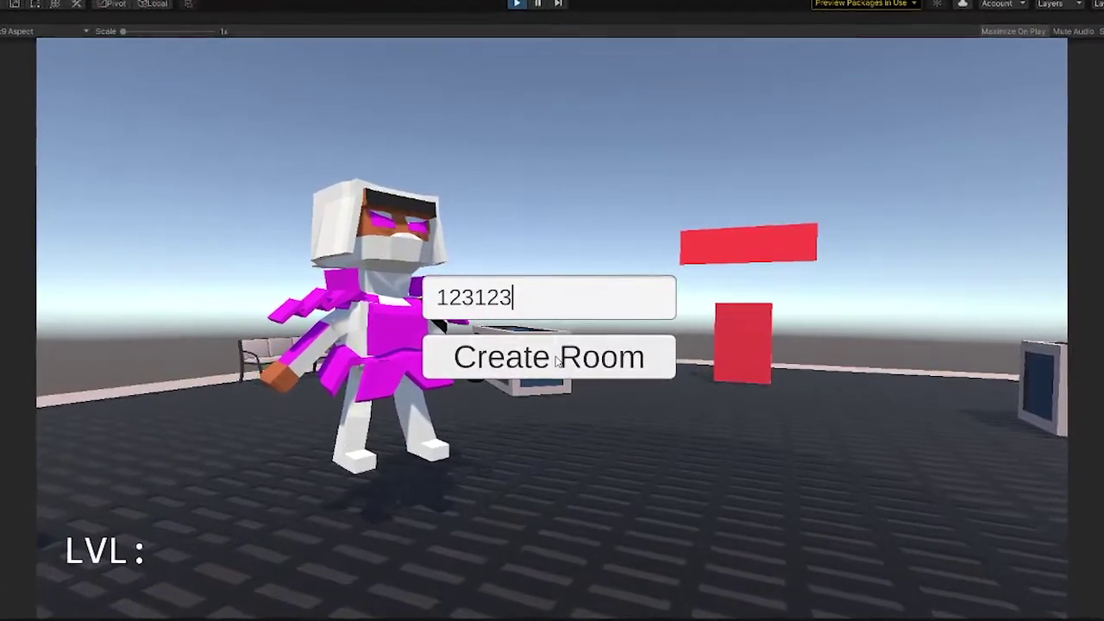
Create the multiplayer room with code 123123 to enter the arena level
left_click(577, 569)
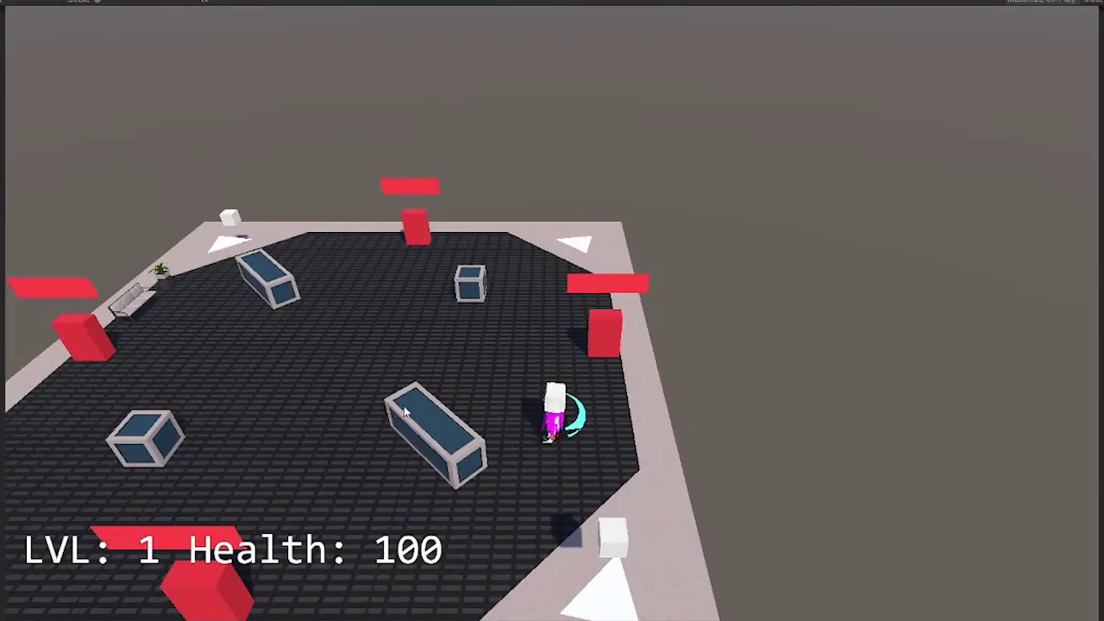
Swing the sword twice at the floor, then walk the robot up-left across the arena
left_click(524, 235)
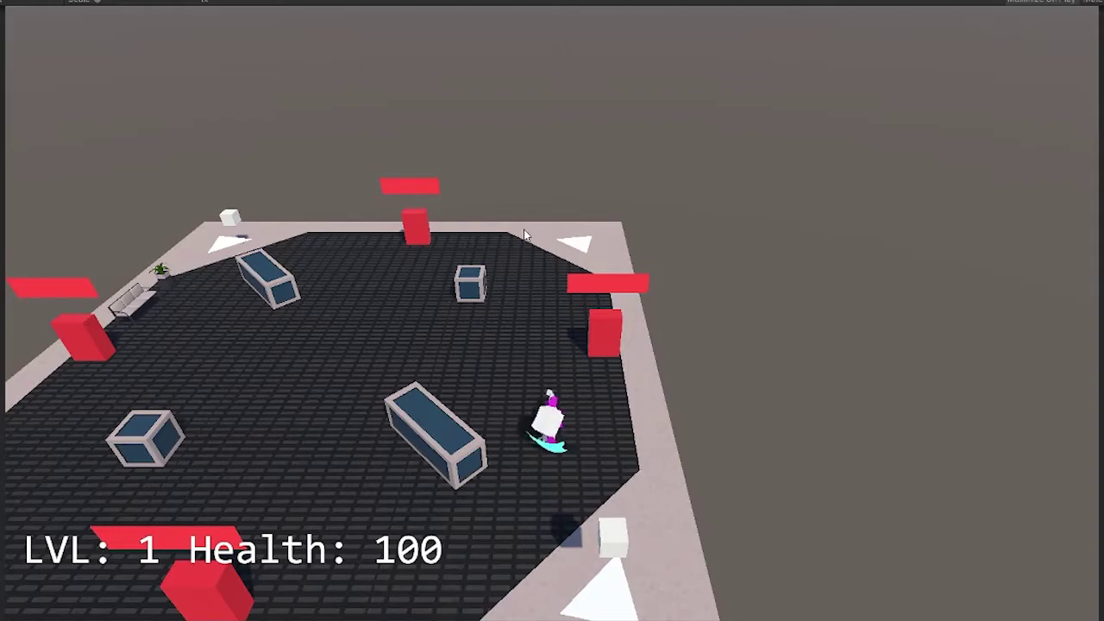
left_click(482, 515)
key("w")
key("a")
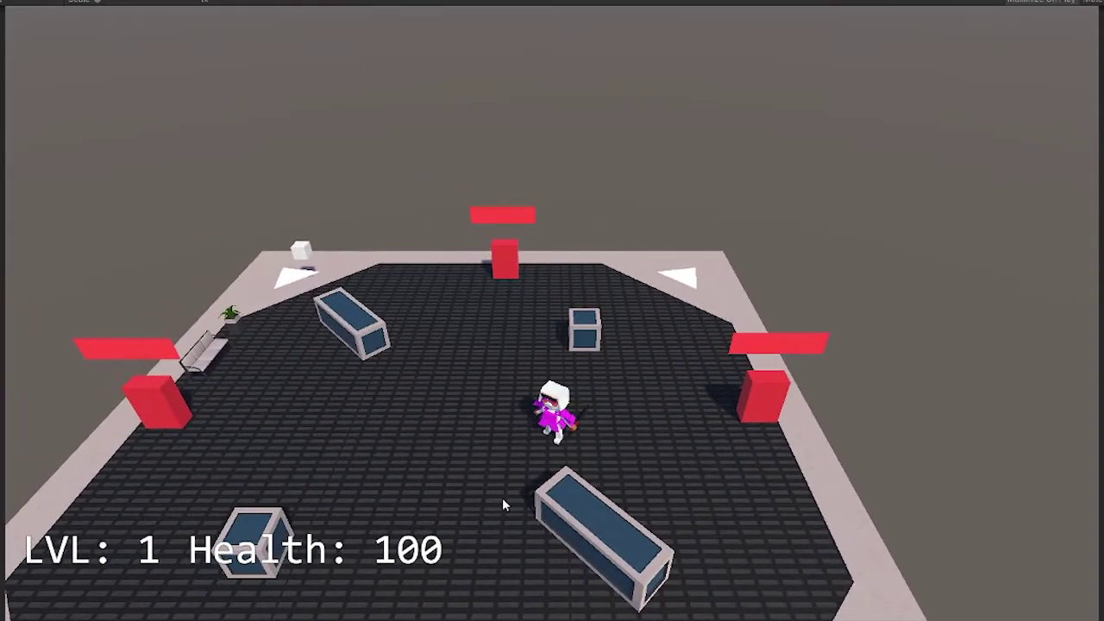
Chain four cyan sword slashes, then walk forward, left and back toward the camera
left_click(503, 499)
left_click(502, 500)
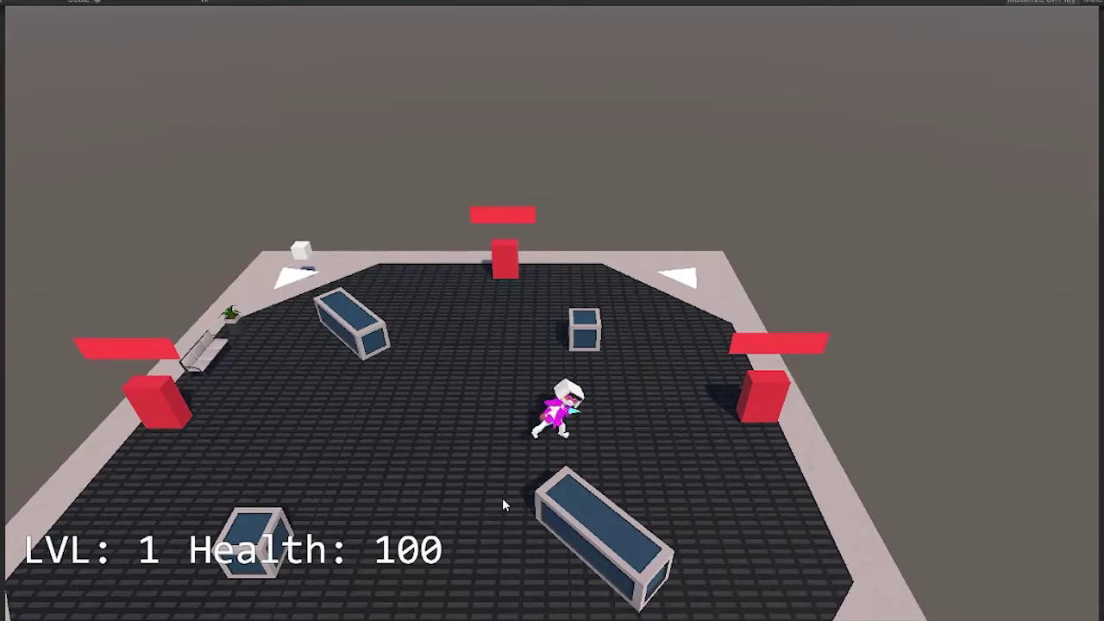
left_click(502, 498)
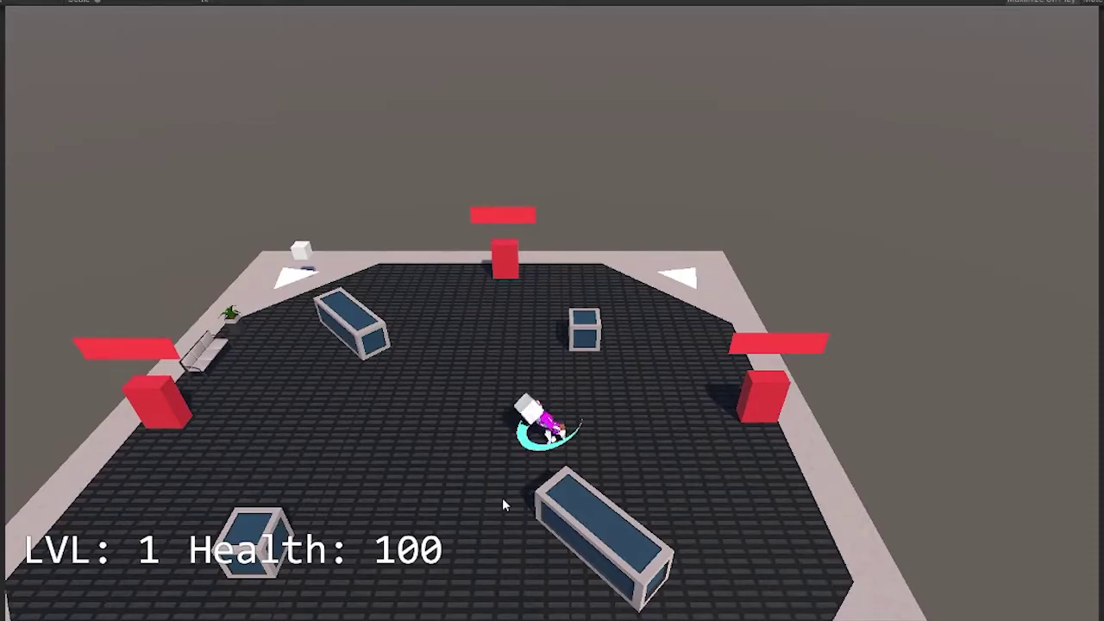
left_click(502, 497)
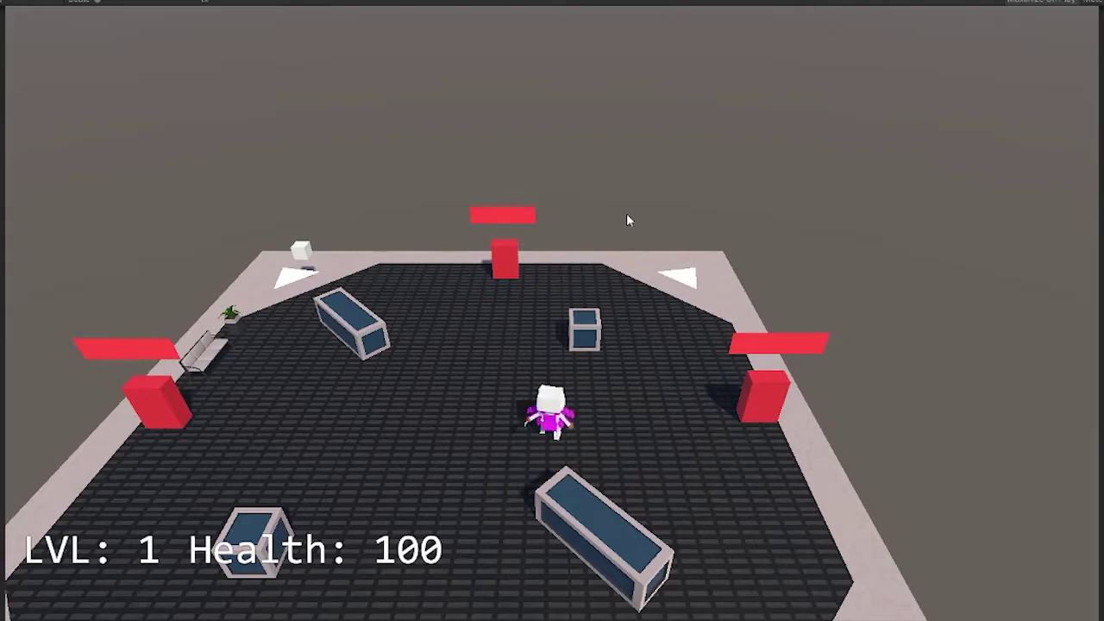
key("w")
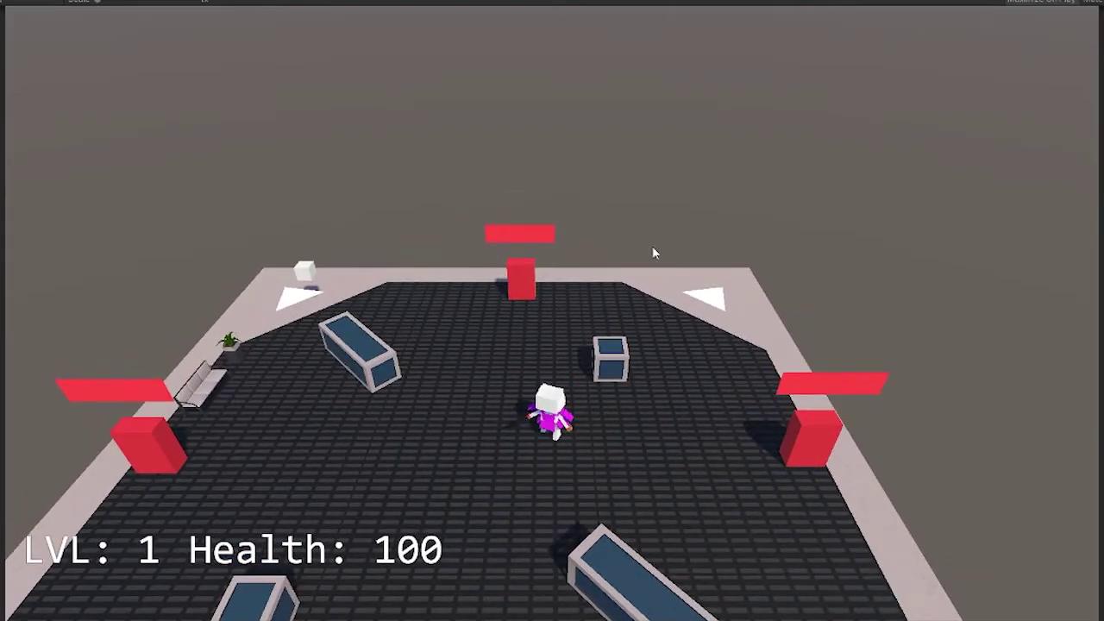
key("w")
key("a")
key("s")
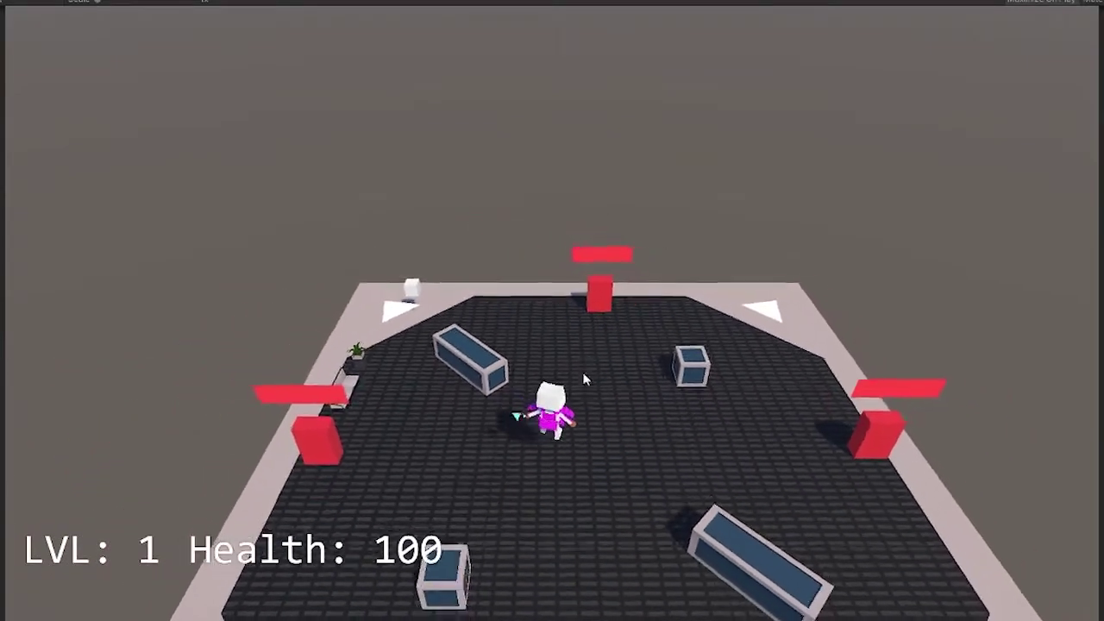
Slash toward the far side while moving right, and throw a projectile upper-left
left_click(642, 390)
left_click(597, 192)
key("d")
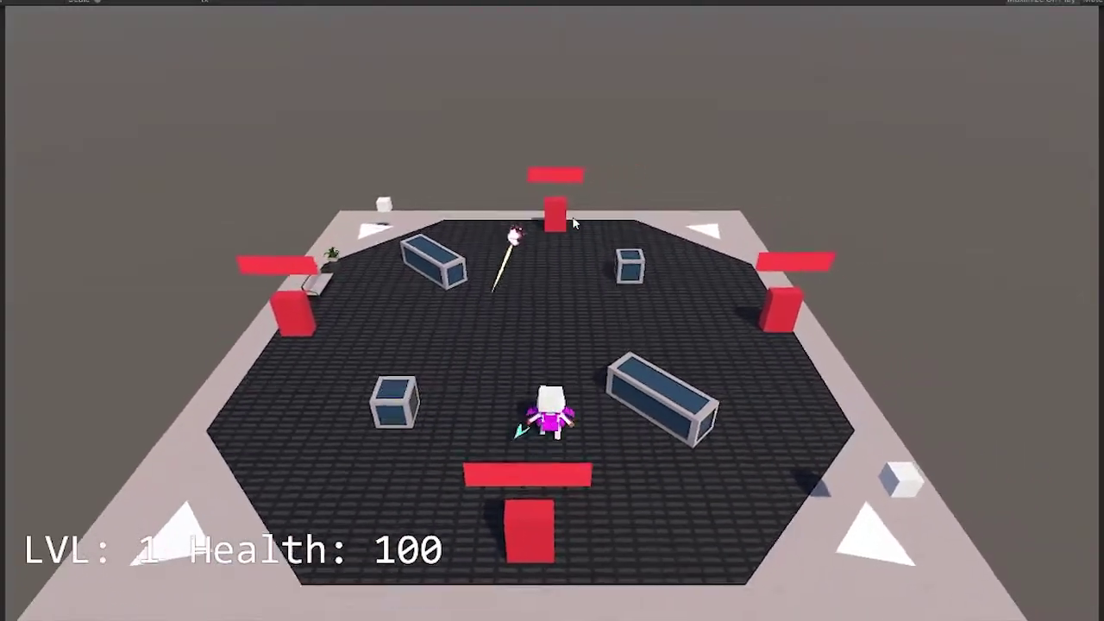
left_click(604, 510)
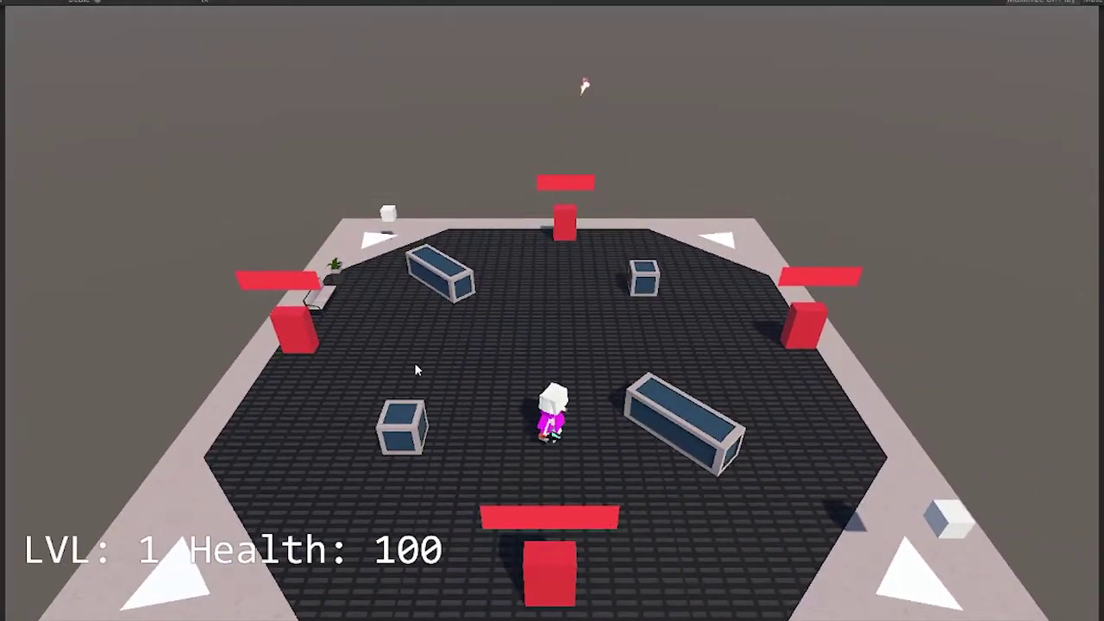
left_click(412, 372)
Advance forward and right, launching a projectile upward and slashing around the robot
key("w")
key("w")
left_click(552, 194)
key("d")
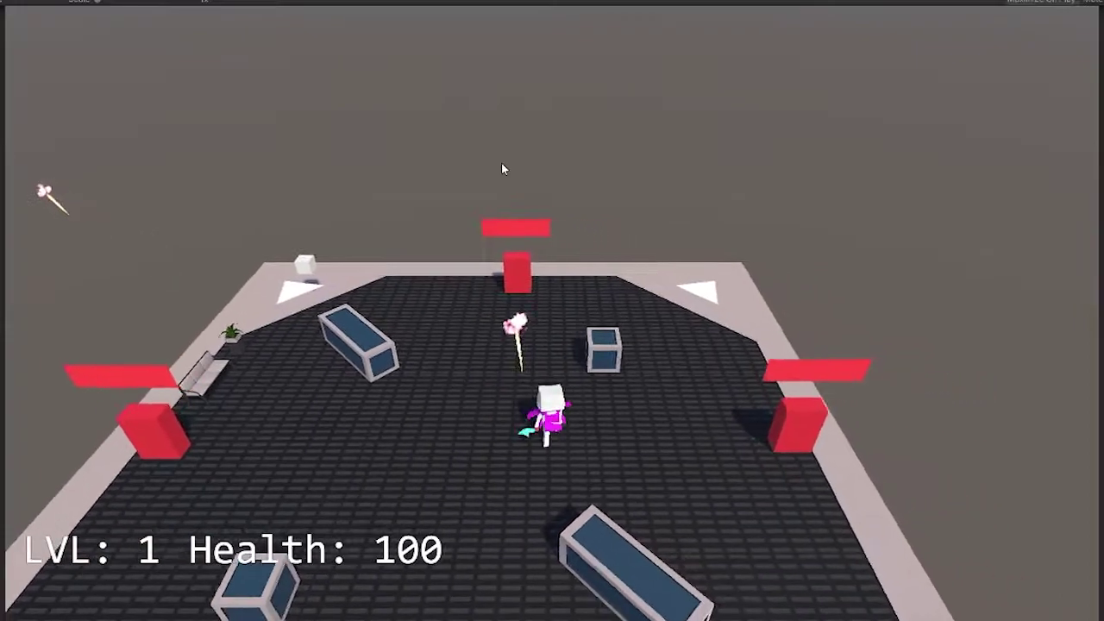
key("w")
left_click(547, 204)
Walk back and left to the red enemies and slash them until they vanish
key("s")
key("a")
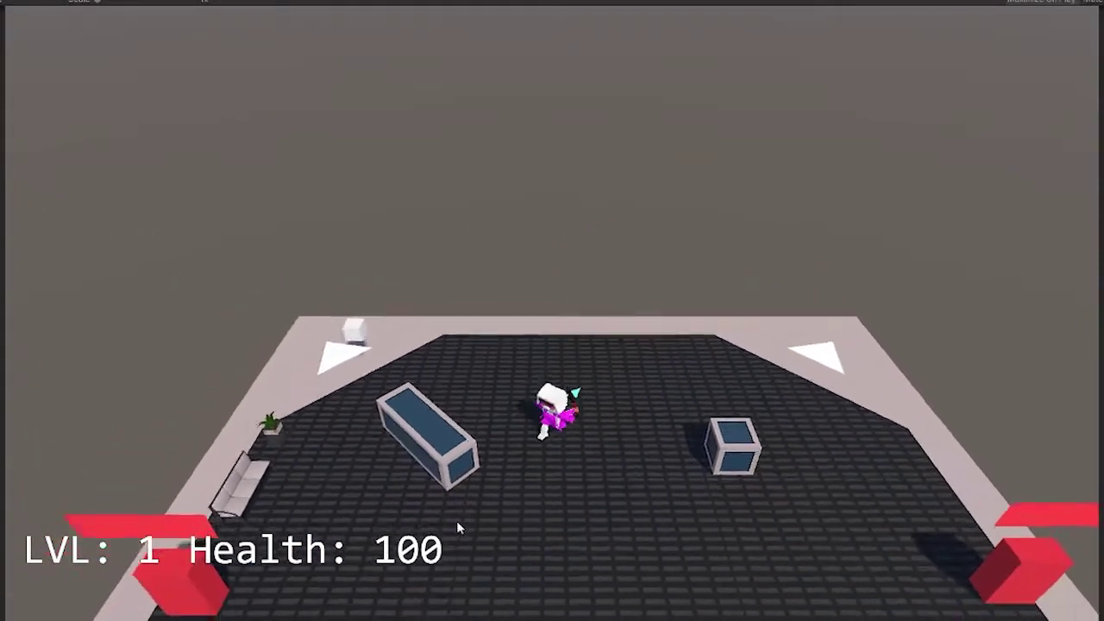
key("a")
key("s")
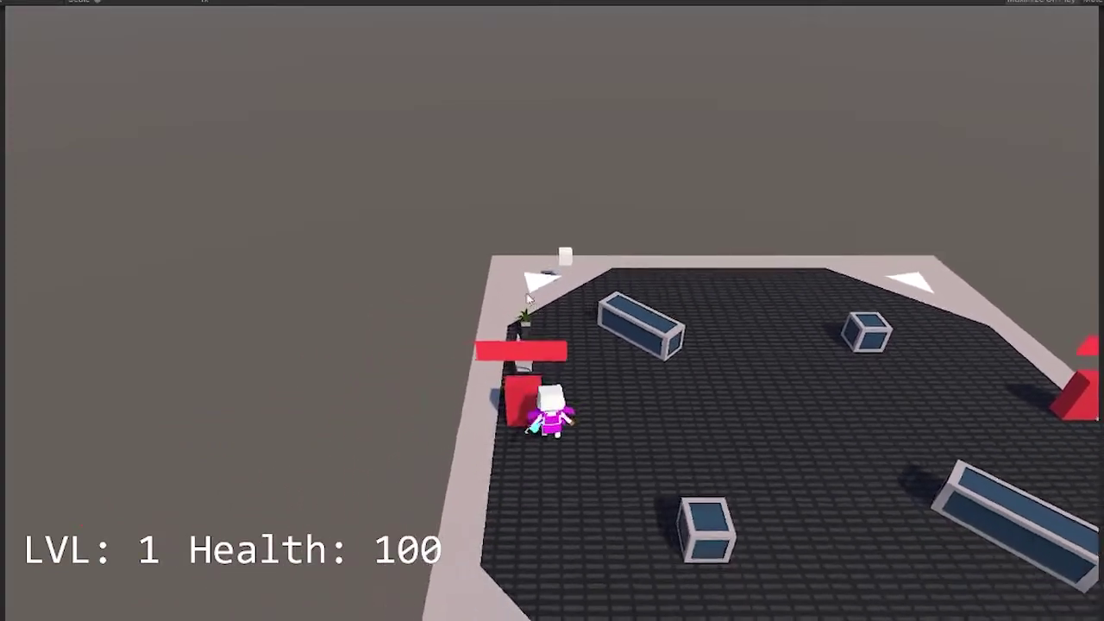
left_click(554, 242)
left_click(555, 245)
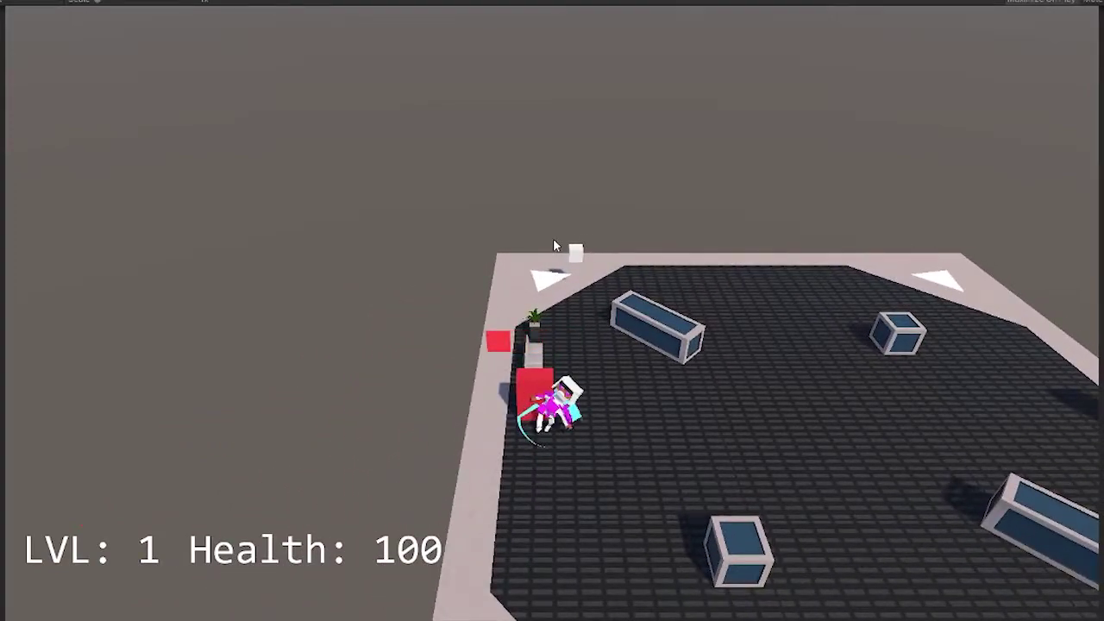
Approach the red enemy at the arena edge and slash it until destroyed, health at 100
key("d")
key("w")
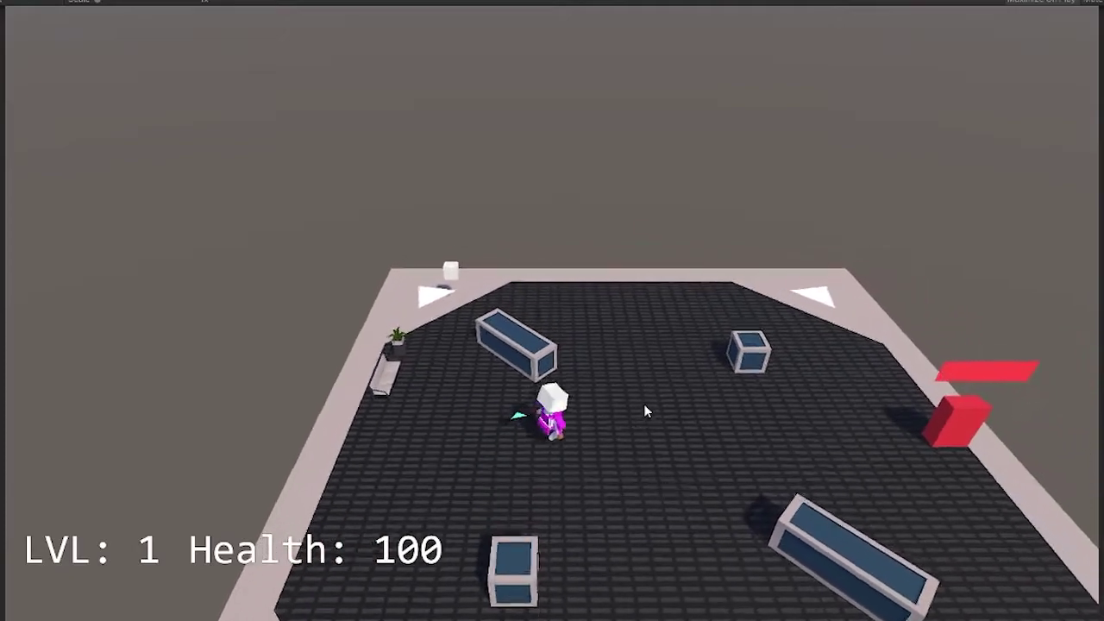
key("d")
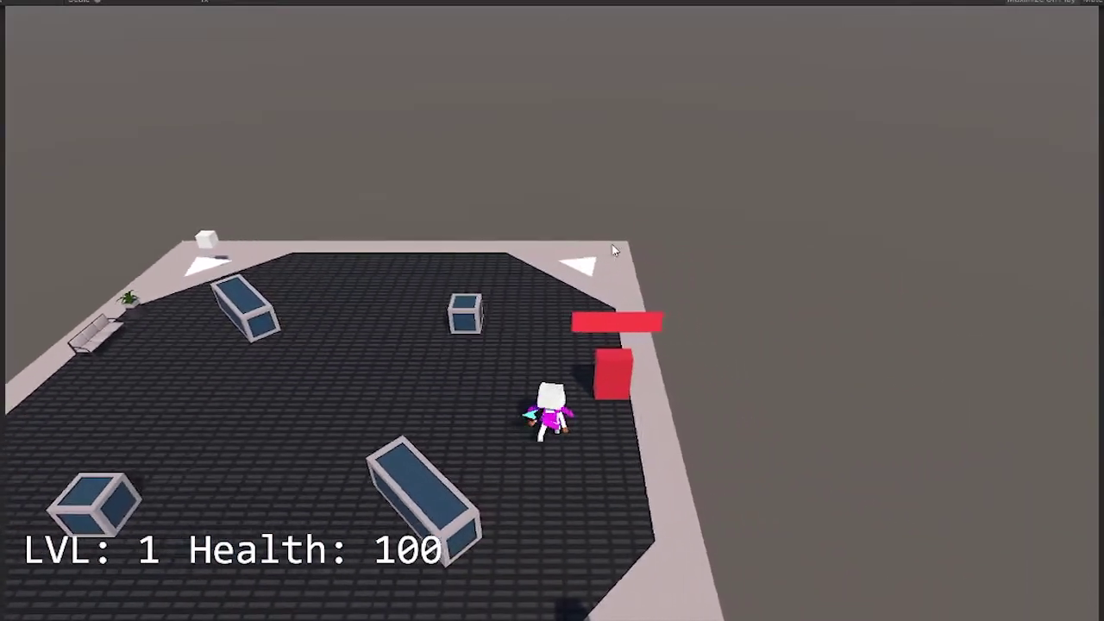
left_click(608, 251)
left_click(605, 256)
left_click(605, 263)
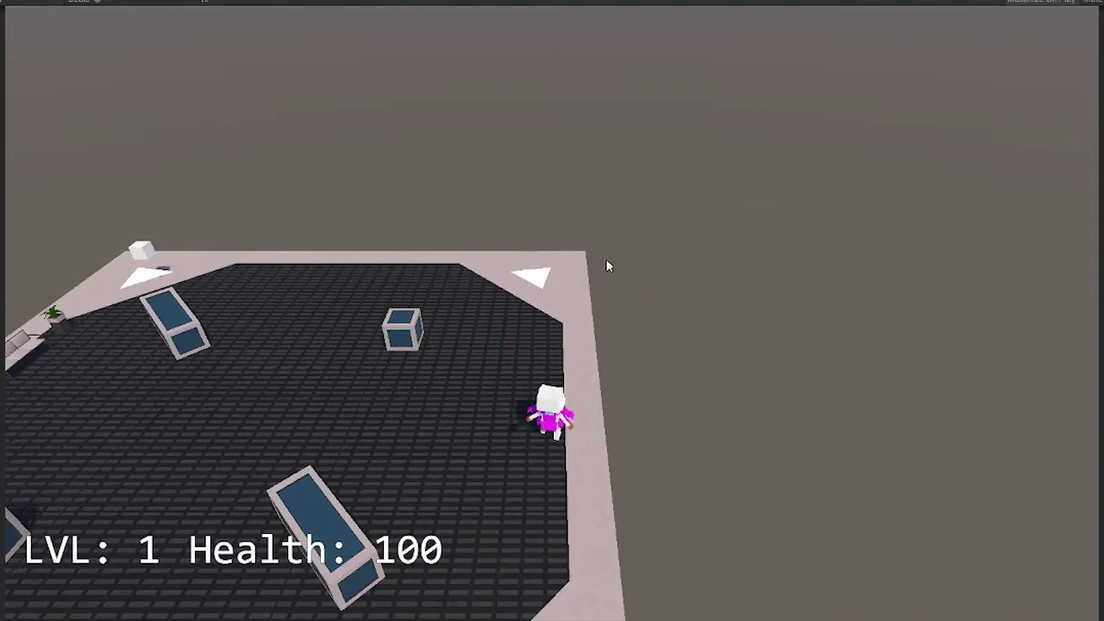
key("a")
left_click(720, 360)
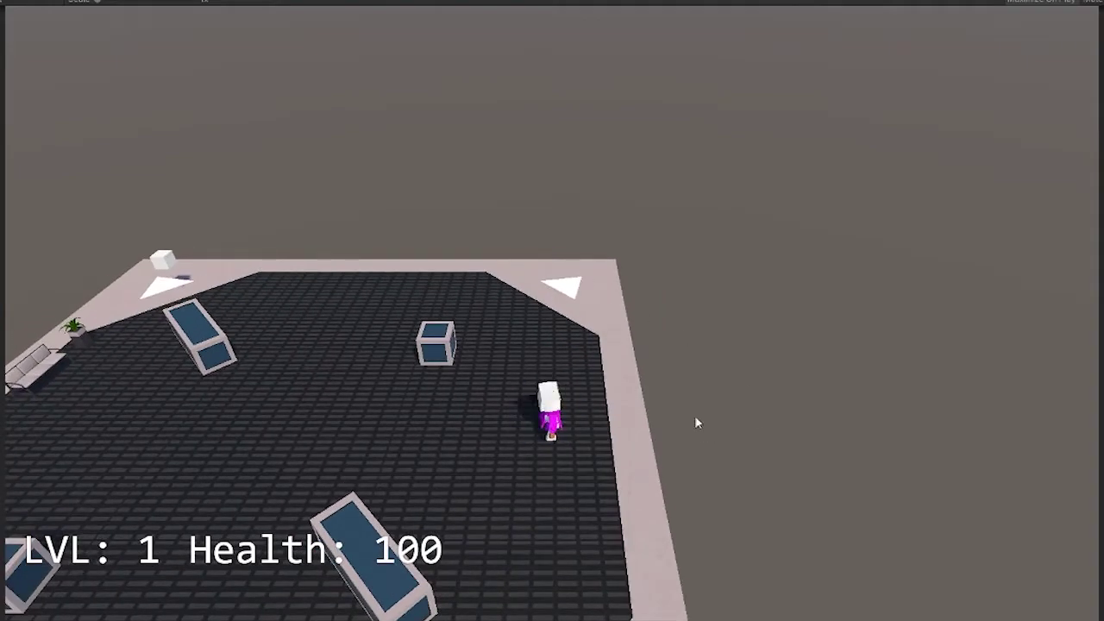